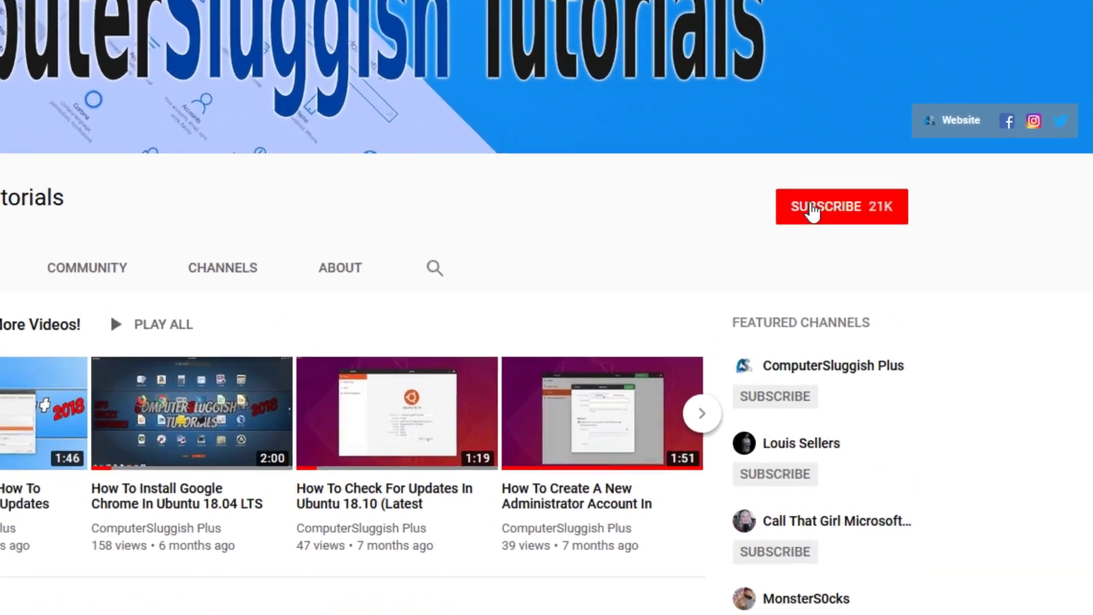
- Subscribe to the ComputerSluggish Tutorials channel and enable all notifications for new videos
{"action": "left_click", "coordinate": [854, 216]}
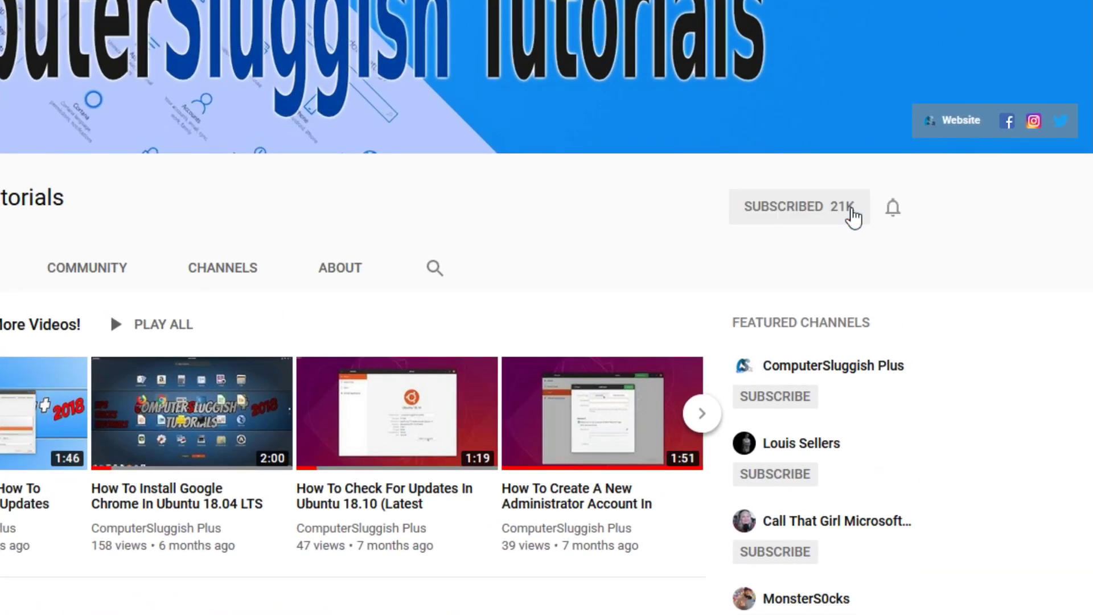
{"action": "left_click", "coordinate": [895, 214]}
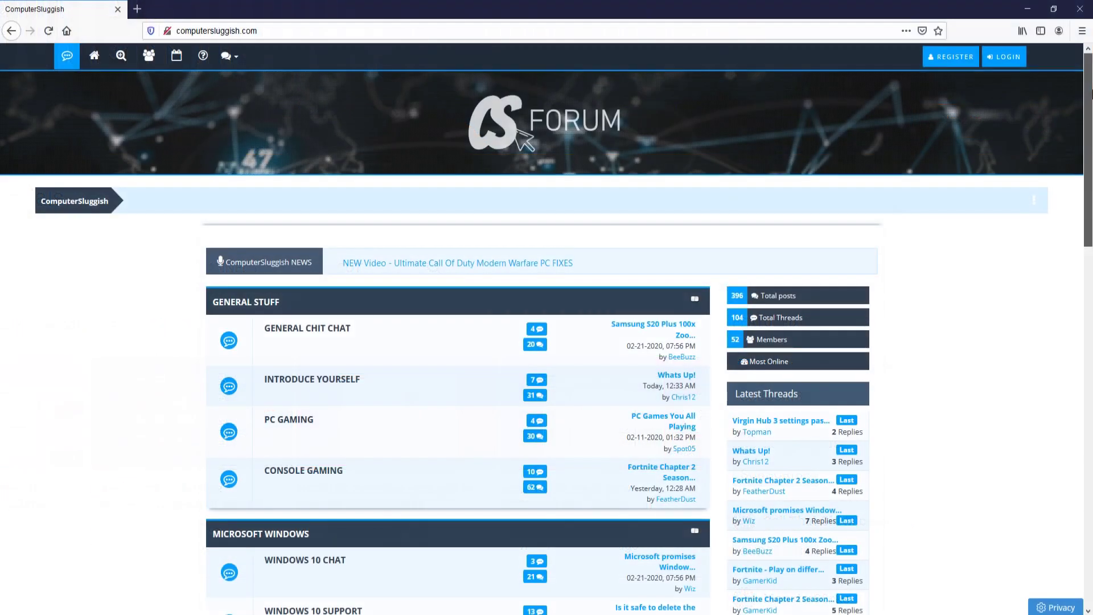
- Scroll down through the boards on the computersluggish.com forum home page
{"action": "scroll", "coordinate": [546, 330], "scroll_direction": "down", "scroll_amount": 2}
{"action": "left_click_drag", "start_coordinate": [1091, 118], "coordinate": [1091, 249]}
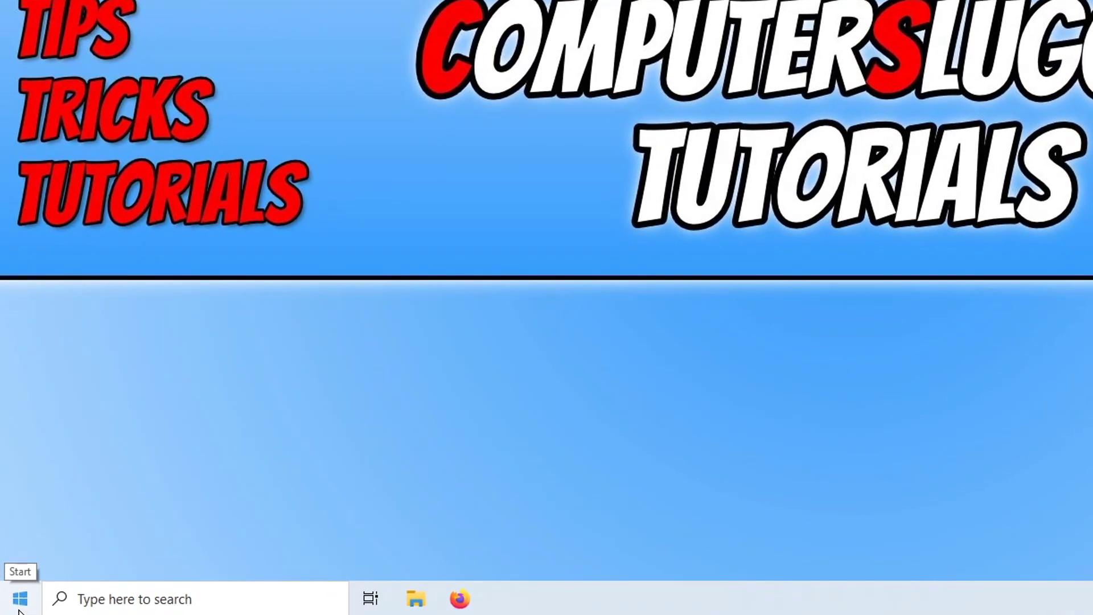
- In Gaming settings, switch Game bar recording and broadcasting Off, then turn Game Mode Off
{"action": "left_click", "coordinate": [19, 612]}
{"action": "mouse_move", "coordinate": [20, 515]}
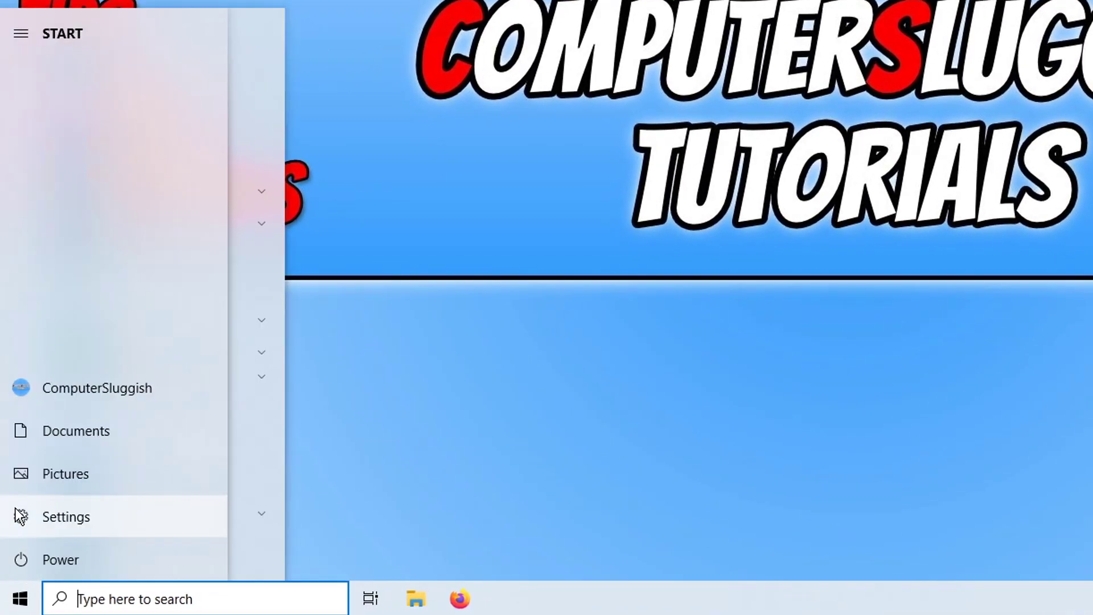
{"action": "left_click", "coordinate": [31, 519]}
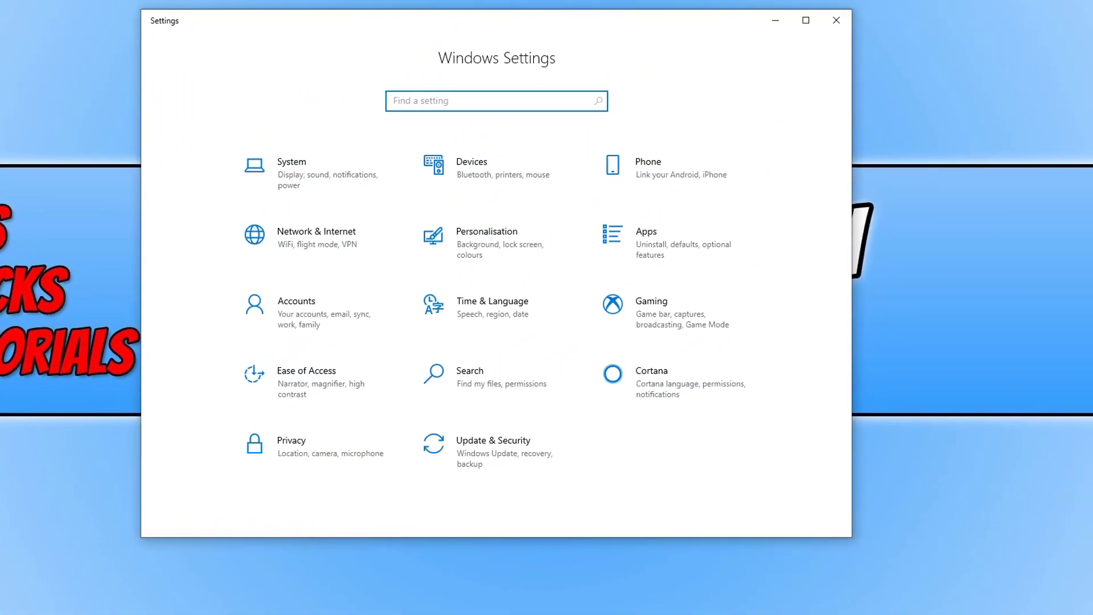
{"action": "left_click", "coordinate": [674, 323]}
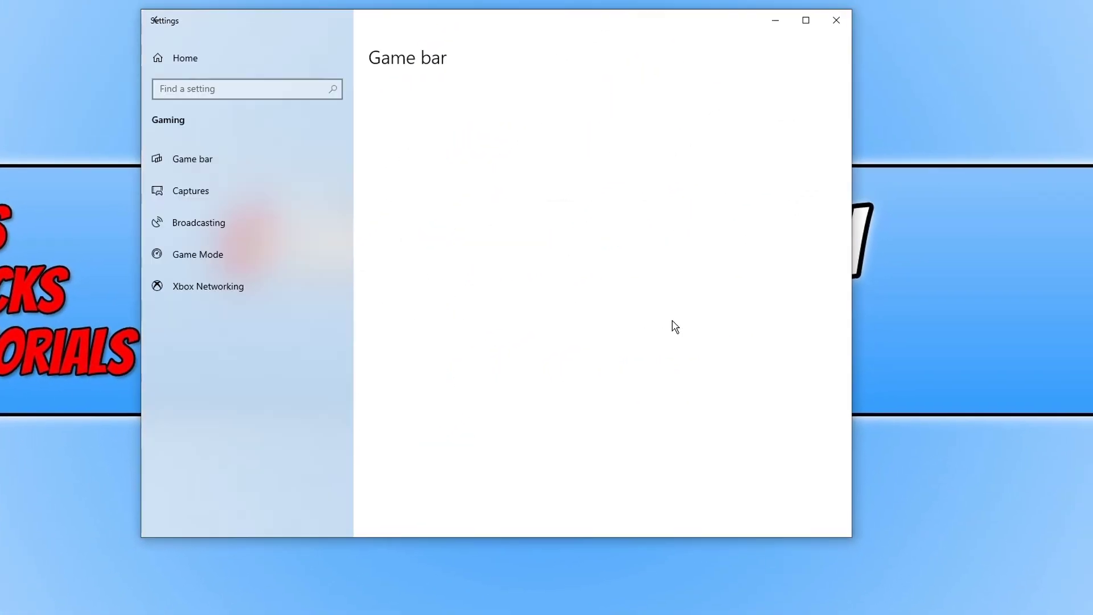
{"action": "left_click", "coordinate": [230, 169]}
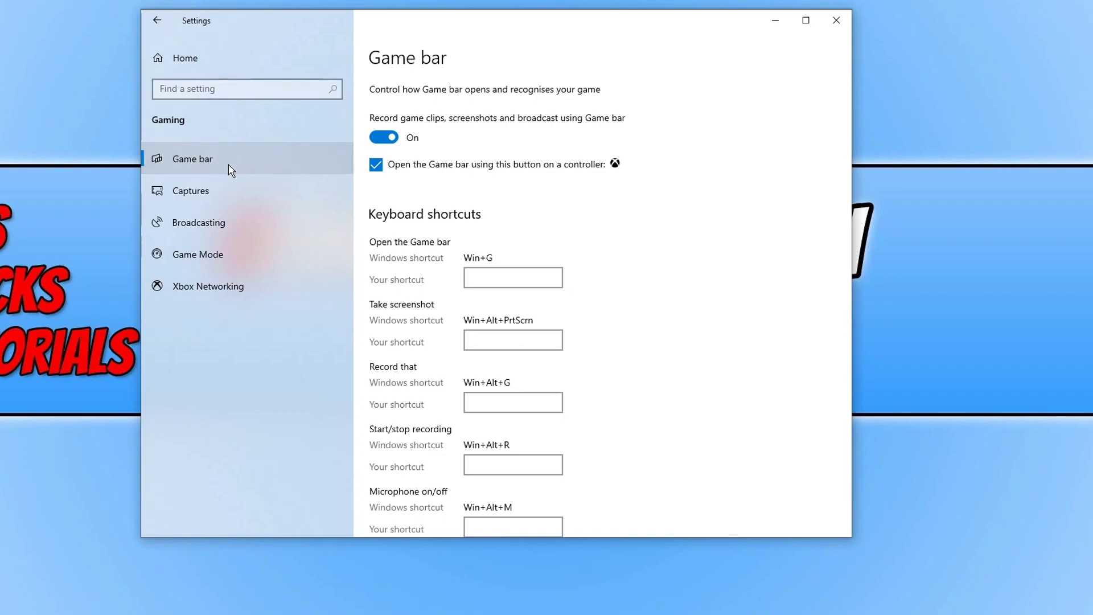
{"action": "left_click", "coordinate": [393, 138]}
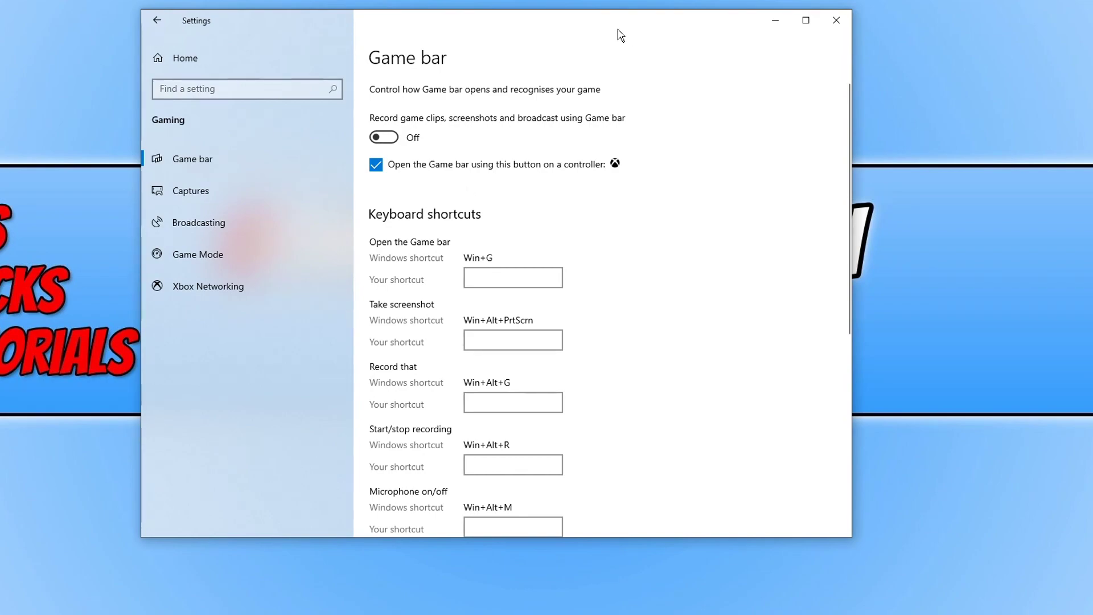
{"action": "left_click", "coordinate": [263, 258]}
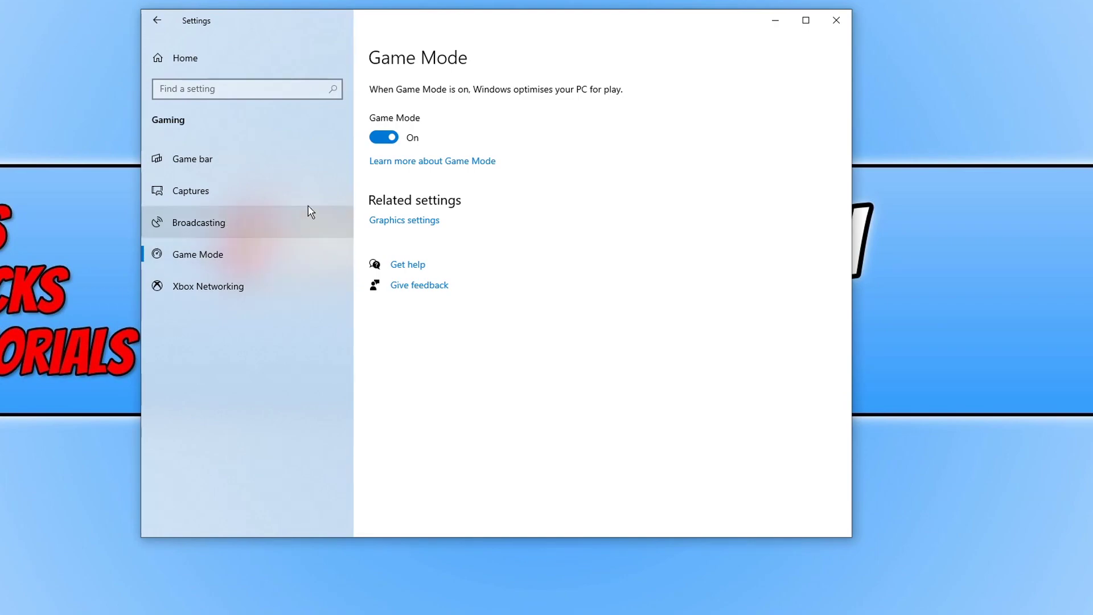
{"action": "left_click", "coordinate": [391, 139]}
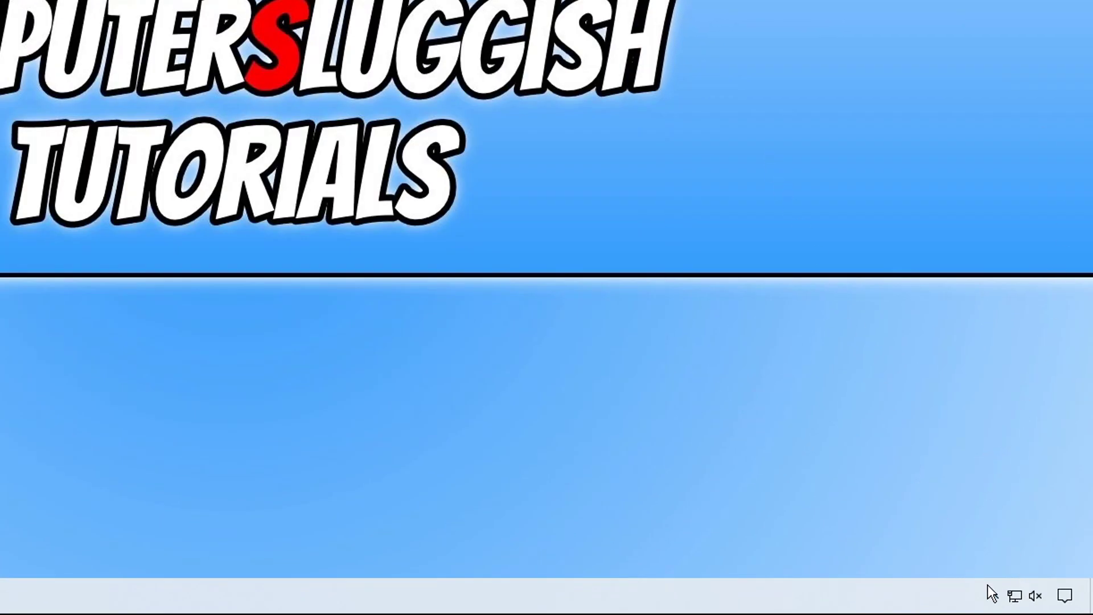
- Bring up the network tray icon's menu to reach Network & Internet settings
{"action": "right_click", "coordinate": [1015, 602]}
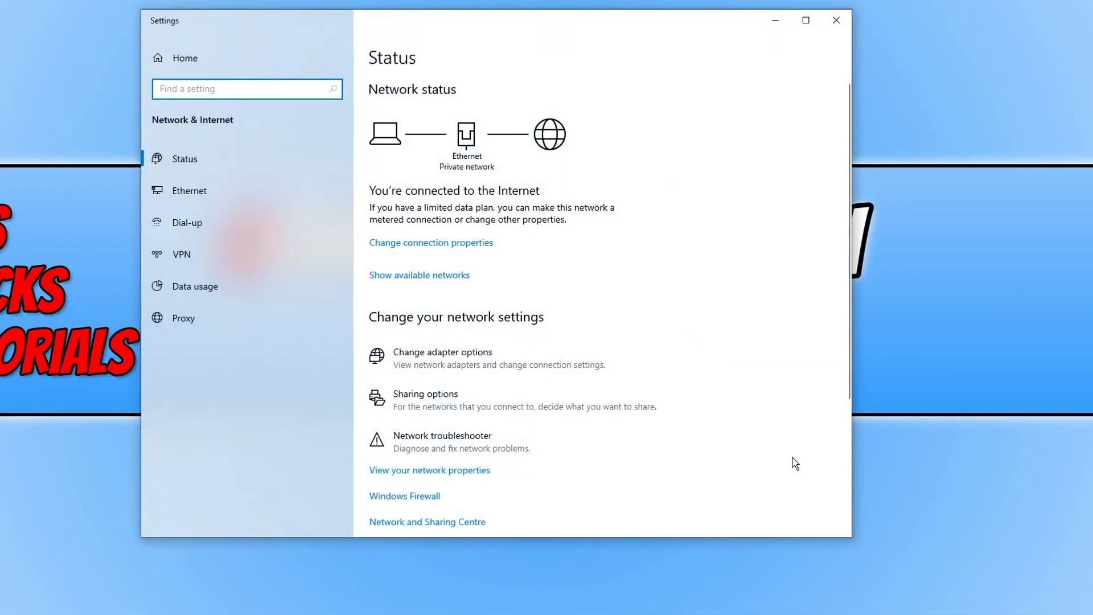
- Disable the Ethernet adapter in Network Connections, then enable it again
{"action": "left_click", "coordinate": [477, 365]}
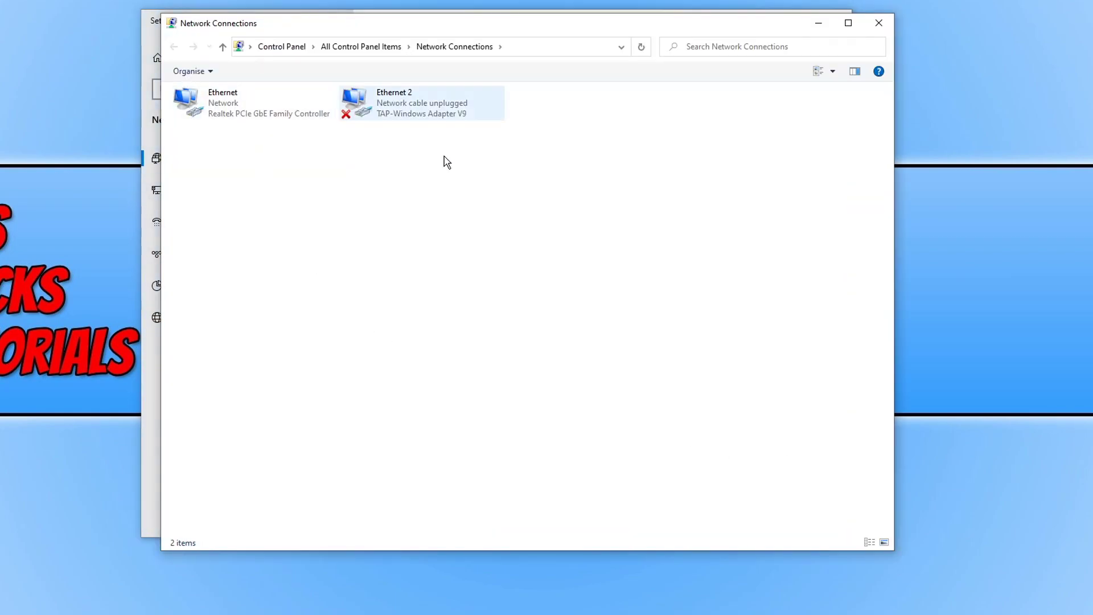
{"action": "right_click", "coordinate": [217, 111]}
{"action": "left_click", "coordinate": [249, 117]}
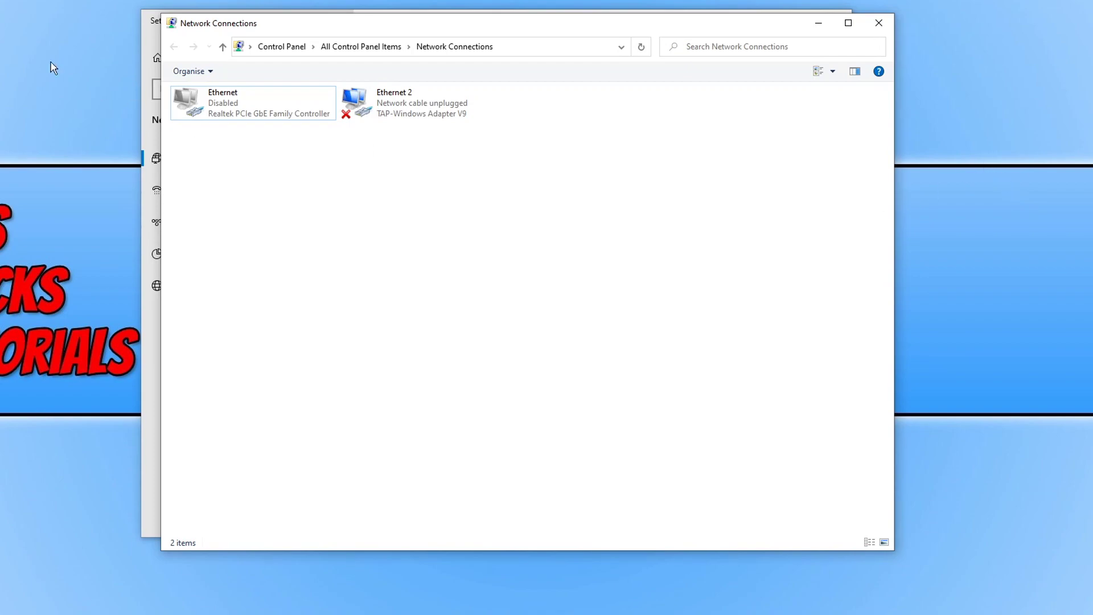
{"action": "left_click", "coordinate": [219, 112]}
{"action": "right_click", "coordinate": [219, 112]}
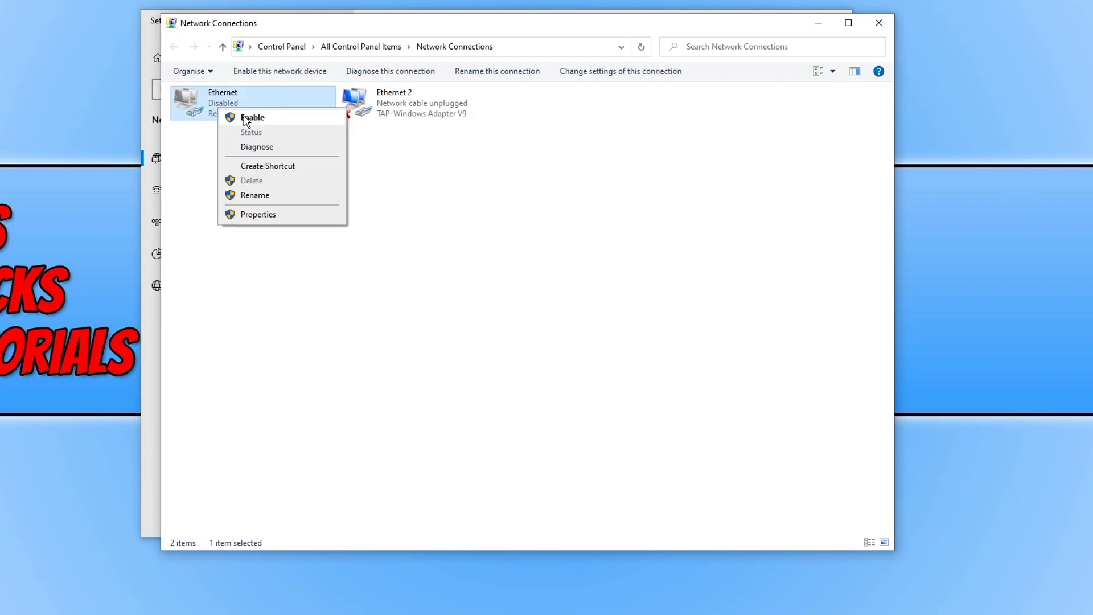
{"action": "left_click", "coordinate": [246, 114]}
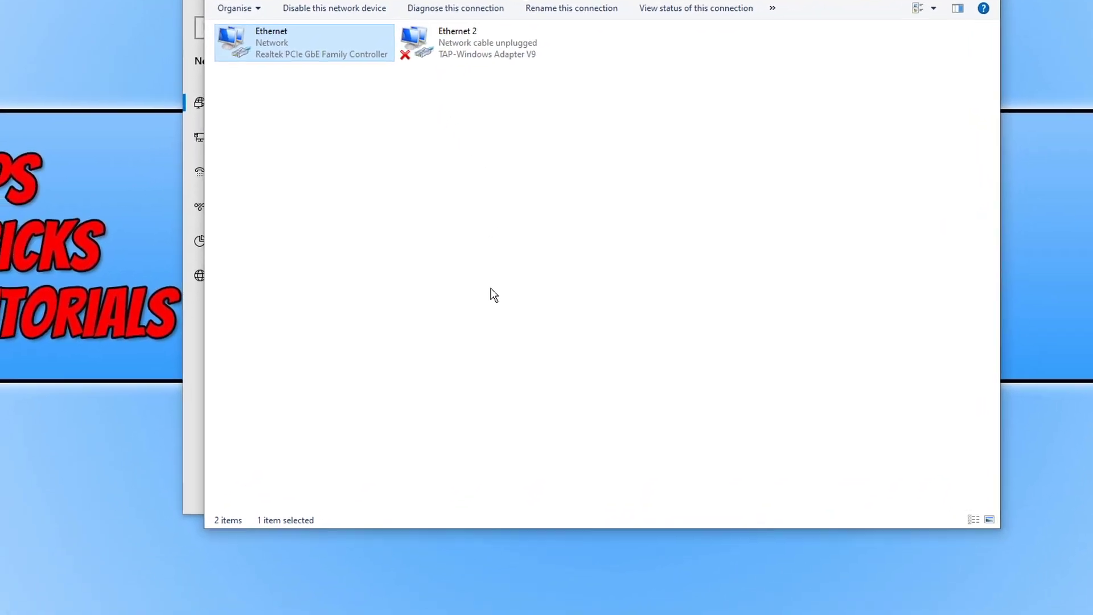
- Run Command Prompt as administrator and execute ipconfig /flushdns
{"action": "key", "text": "super"}
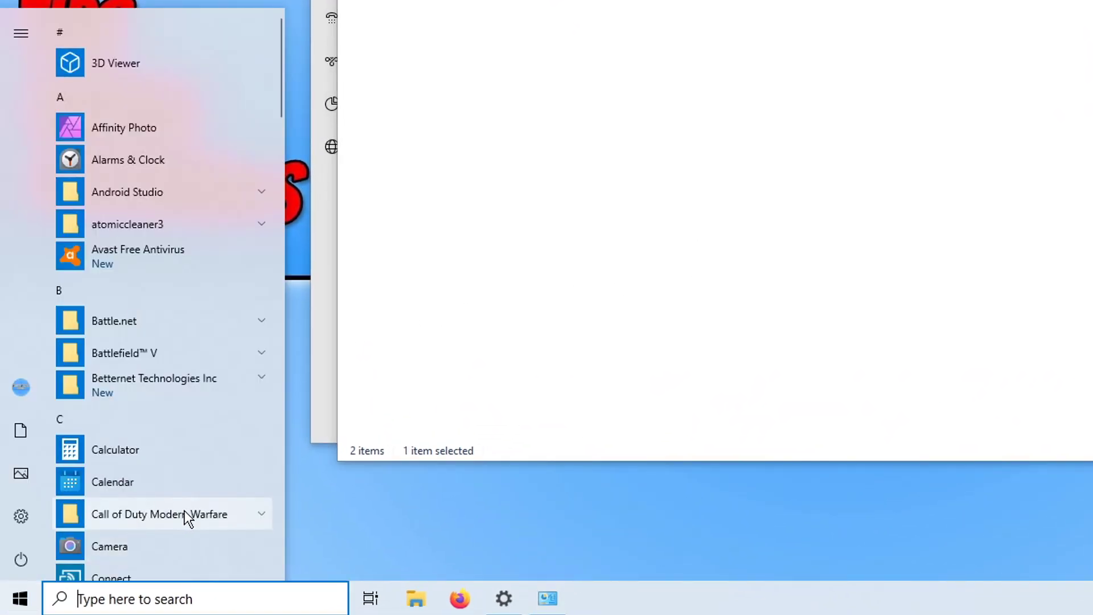
{"action": "type", "text": "cmd"}
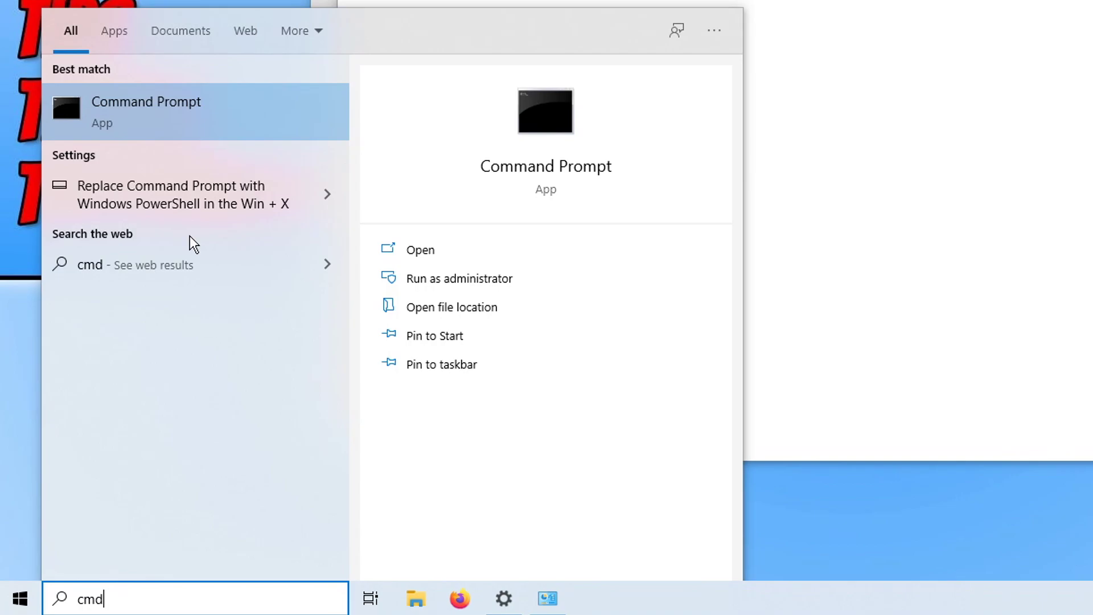
{"action": "right_click", "coordinate": [145, 111]}
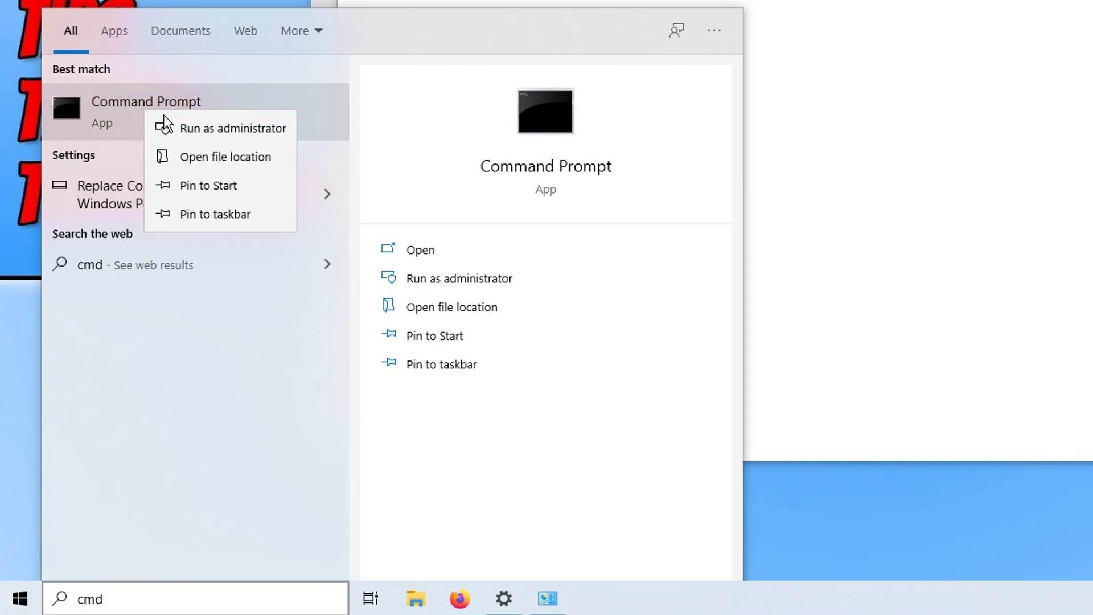
{"action": "left_click", "coordinate": [194, 129]}
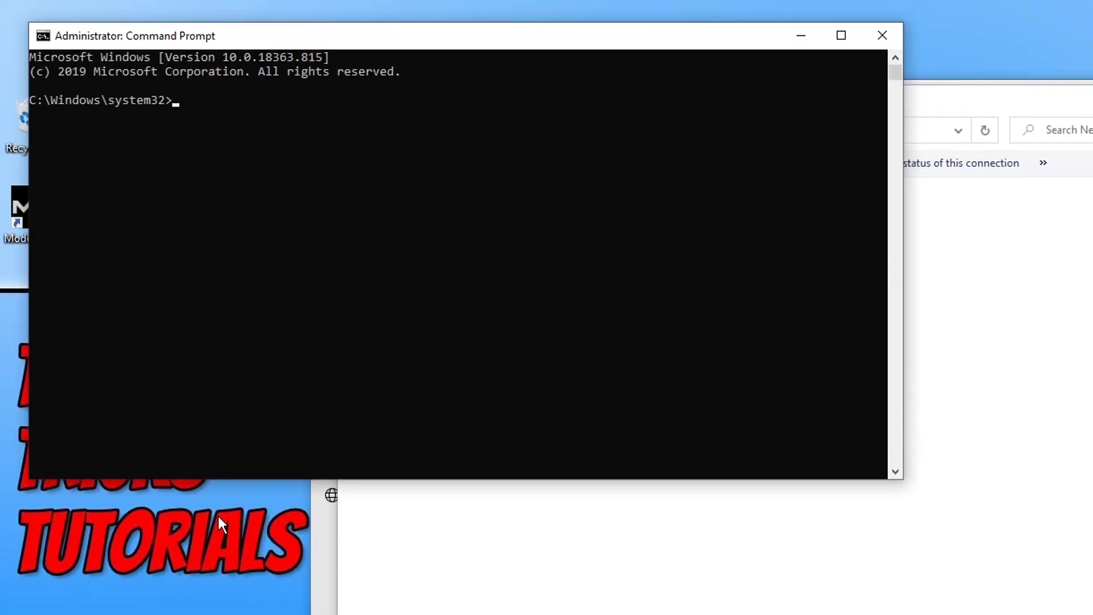
{"action": "type", "text": "ipconfig /flushdns"}
{"action": "key", "text": "Return"}
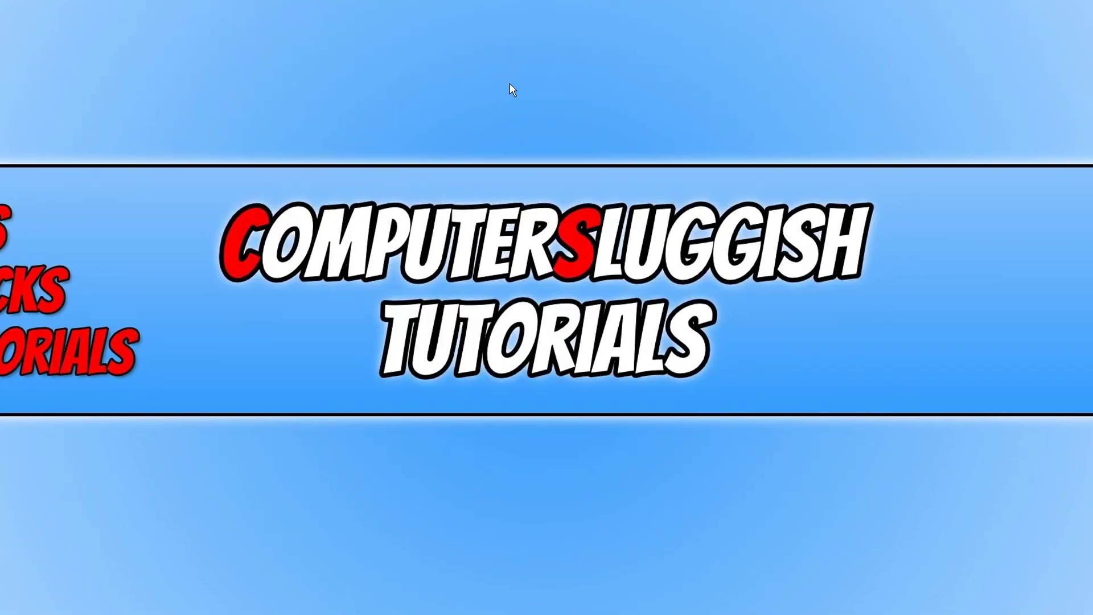
- Open Display settings from the desktop menu and scroll down to Graphics settings
{"action": "right_click", "coordinate": [510, 85]}
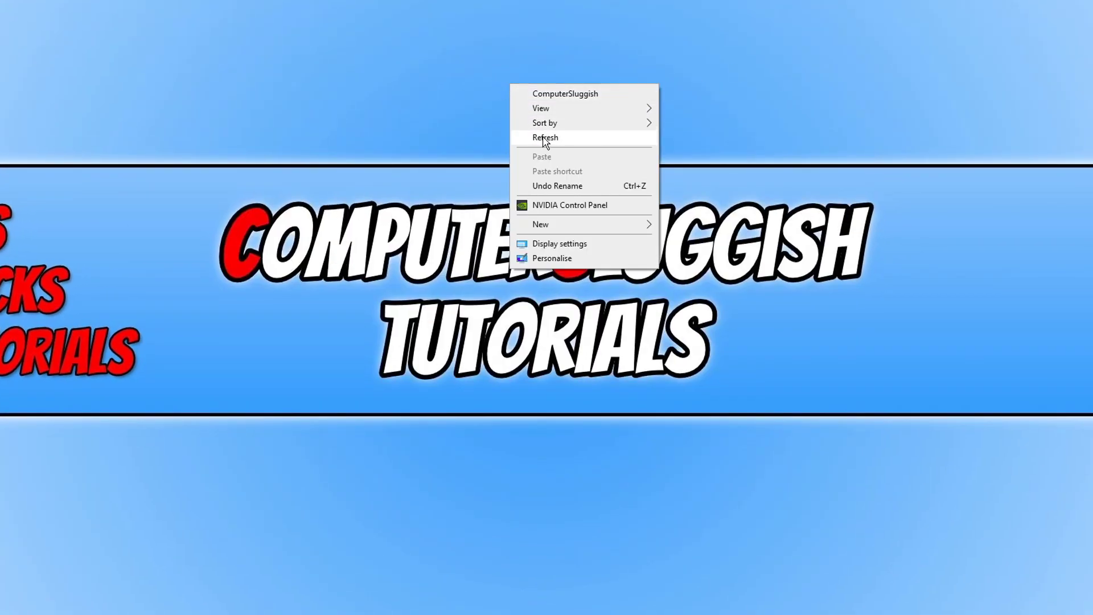
{"action": "left_click", "coordinate": [571, 244]}
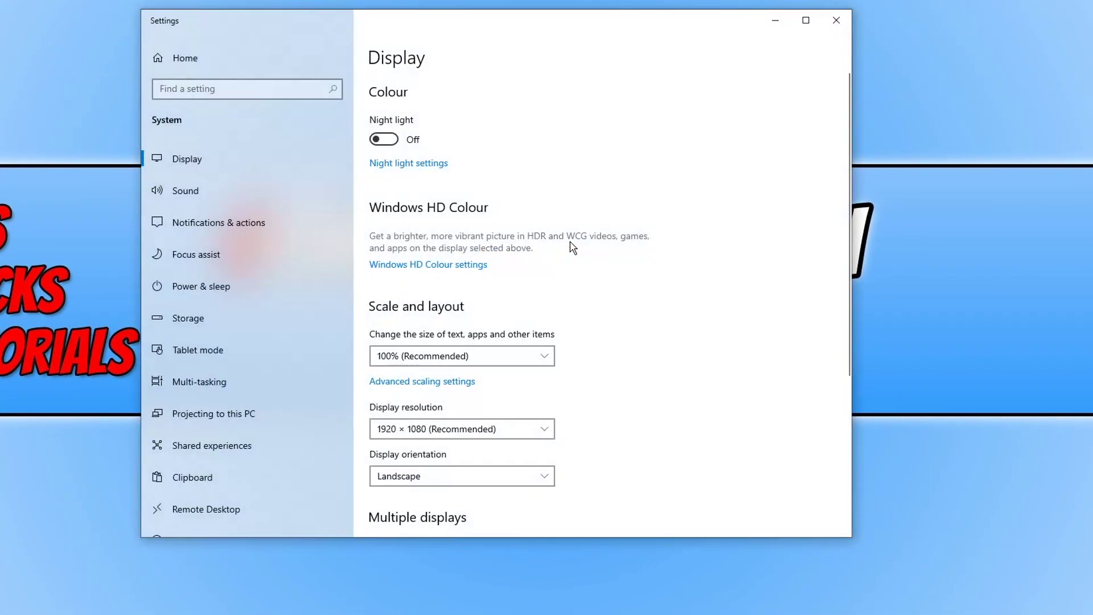
{"action": "scroll", "coordinate": [709, 235], "scroll_direction": "down", "scroll_amount": 5}
{"action": "scroll", "coordinate": [709, 234], "scroll_direction": "down", "scroll_amount": 2}
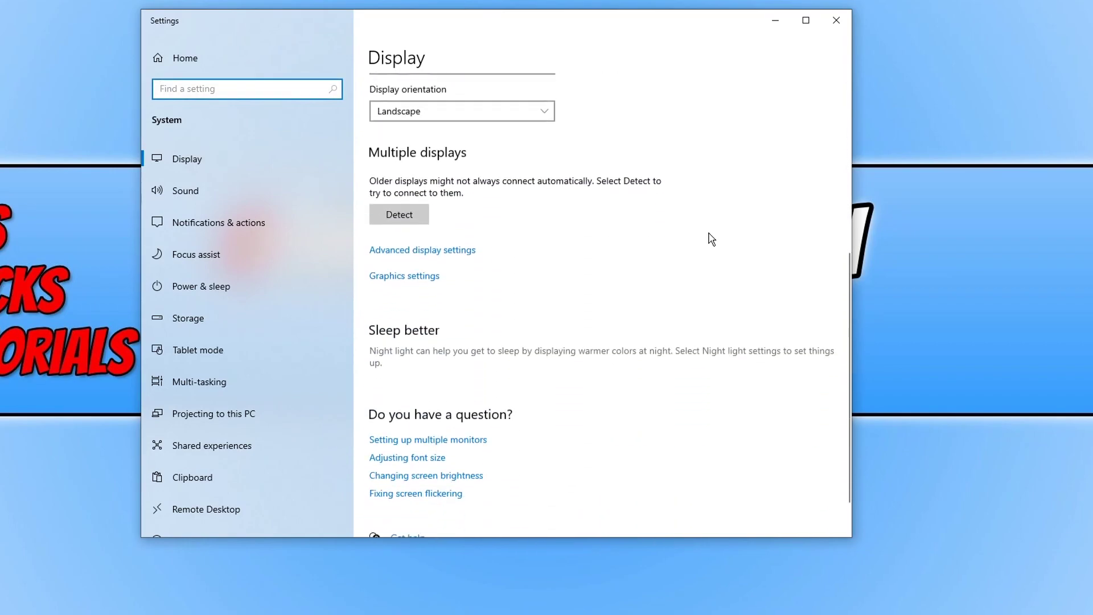
- Open Graphics settings and browse for a Classic app program file
{"action": "left_click", "coordinate": [426, 247]}
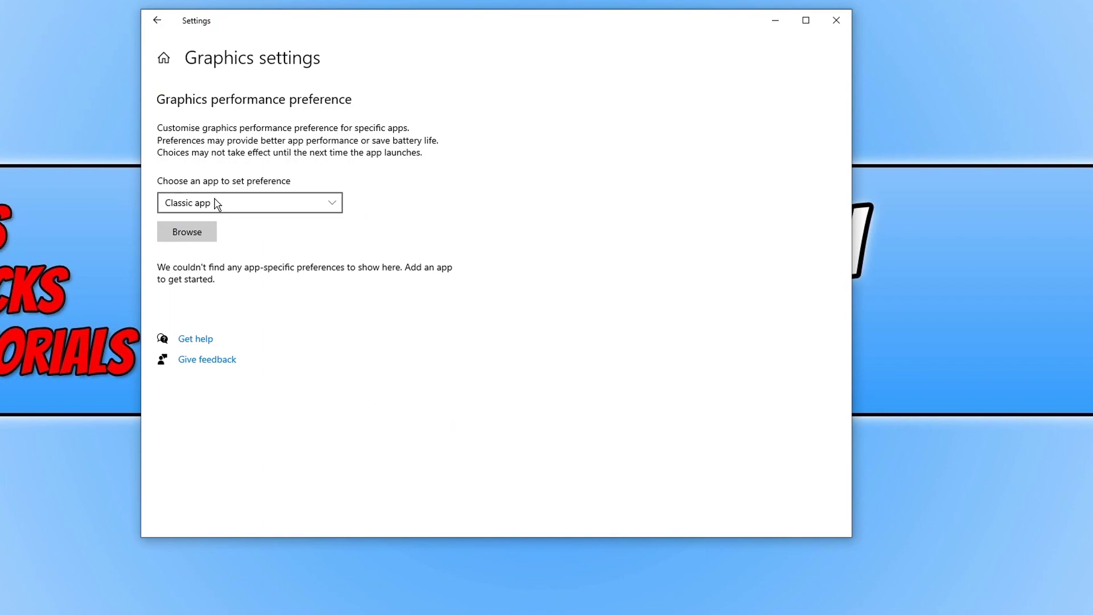
{"action": "left_click", "coordinate": [200, 233]}
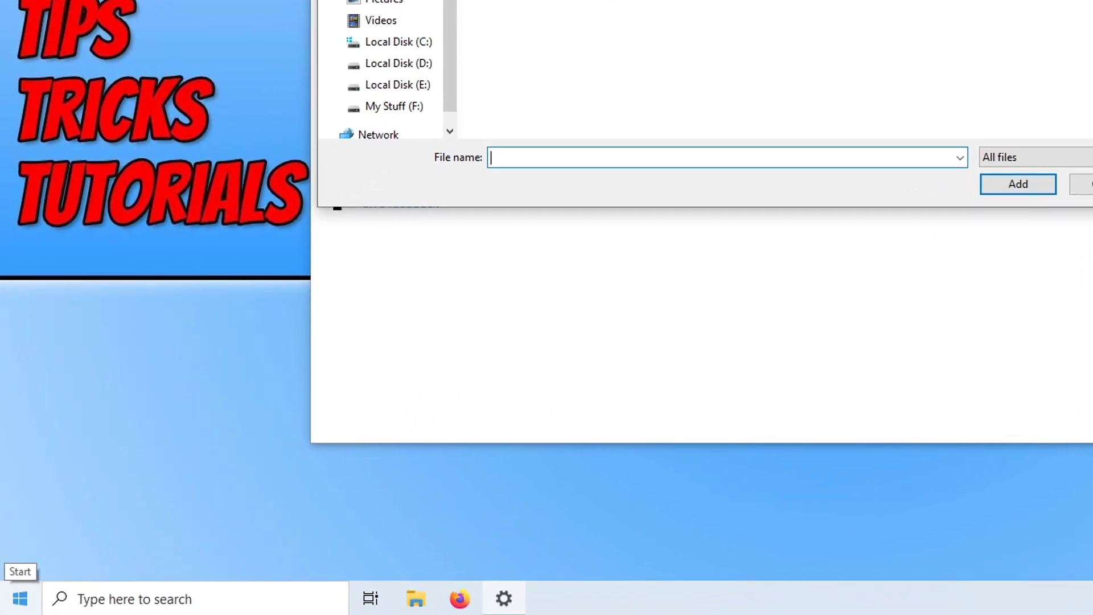
- Search Start for 'call' and follow the file location to ModernWarfare.exe on drive E:
{"action": "left_click", "coordinate": [19, 597]}
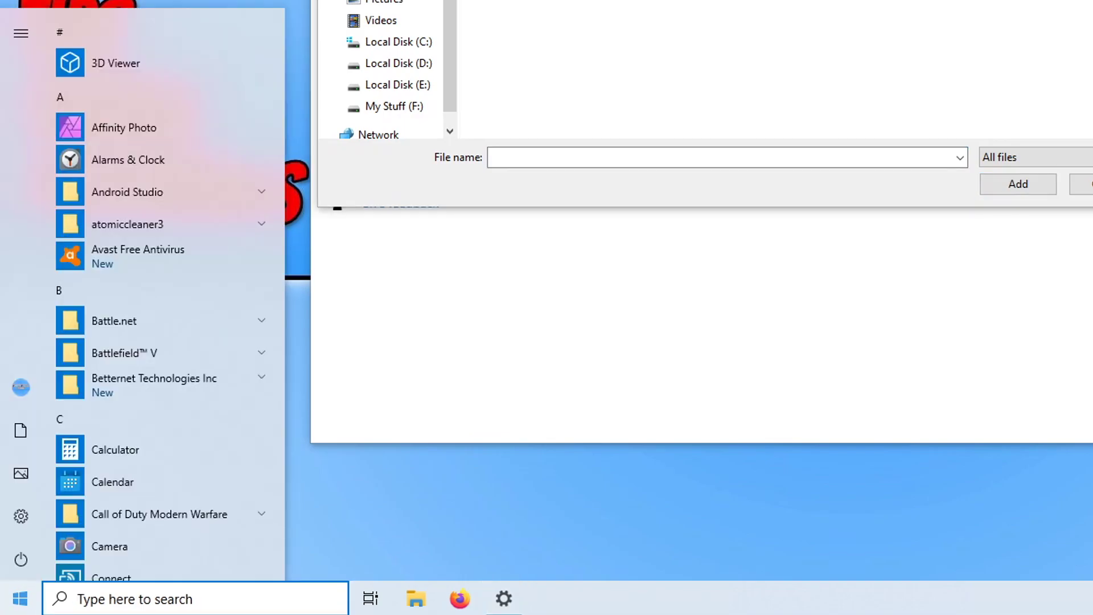
{"action": "type", "text": "call"}
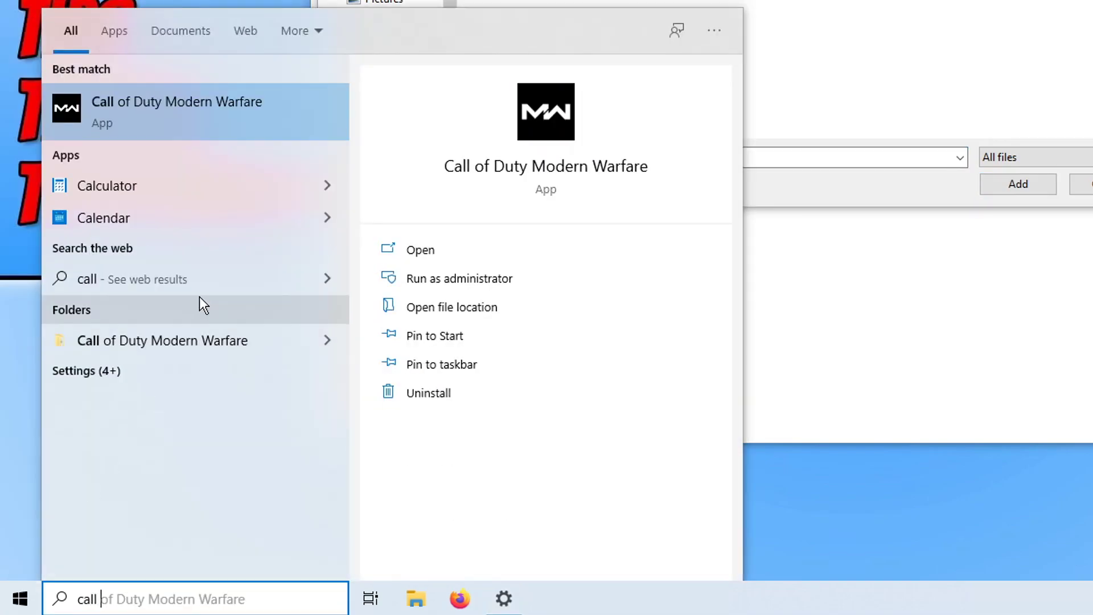
{"action": "right_click", "coordinate": [179, 111]}
{"action": "left_click", "coordinate": [280, 163]}
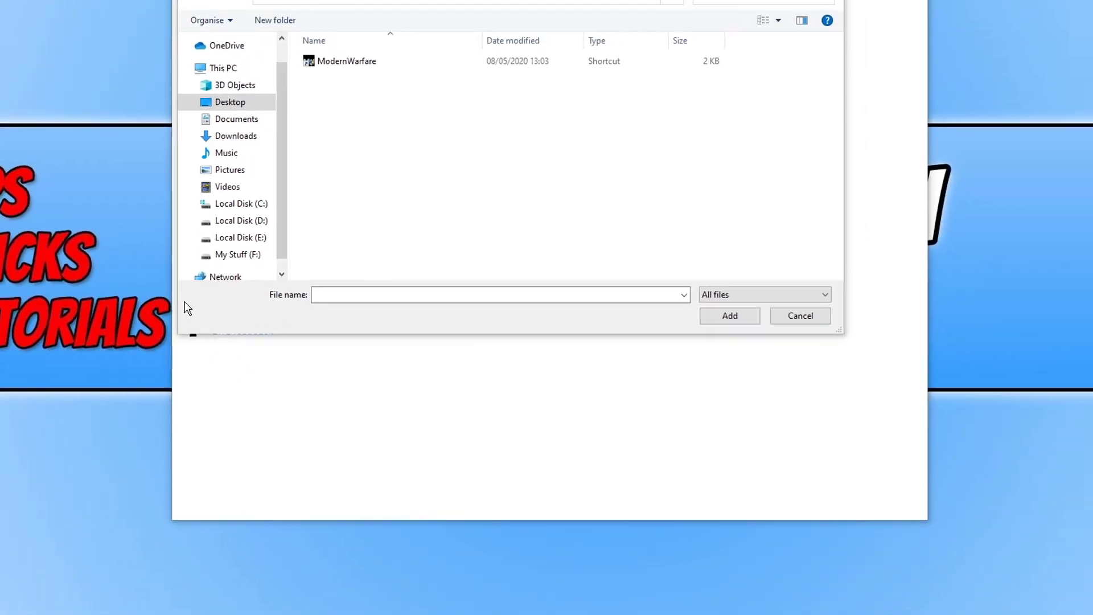
{"action": "right_click", "coordinate": [303, 118]}
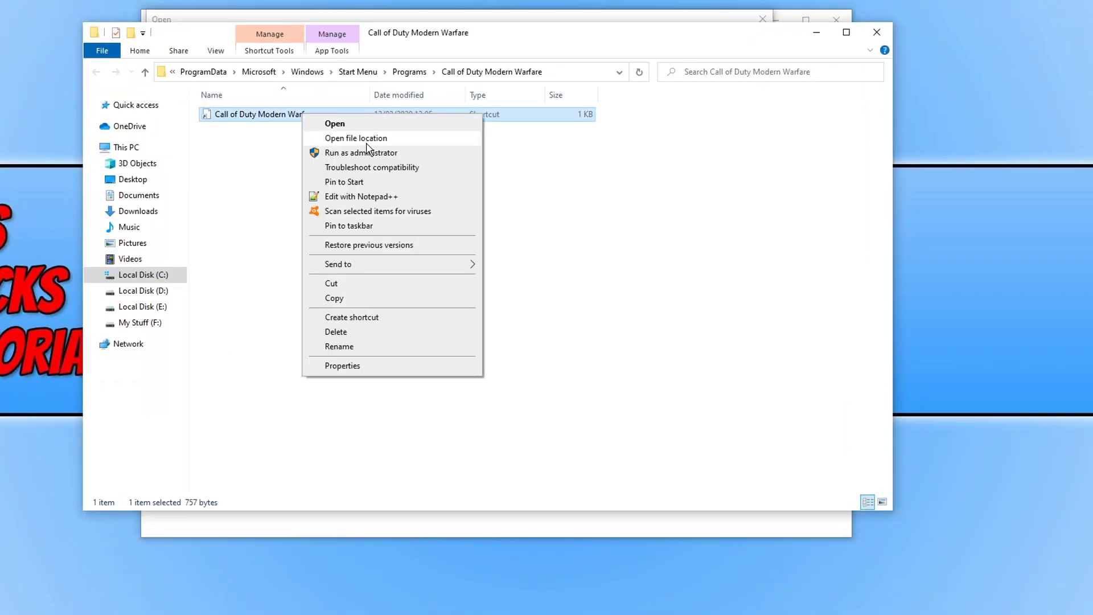
{"action": "left_click", "coordinate": [399, 138]}
{"action": "scroll", "coordinate": [618, 424], "scroll_direction": "down", "scroll_amount": 2}
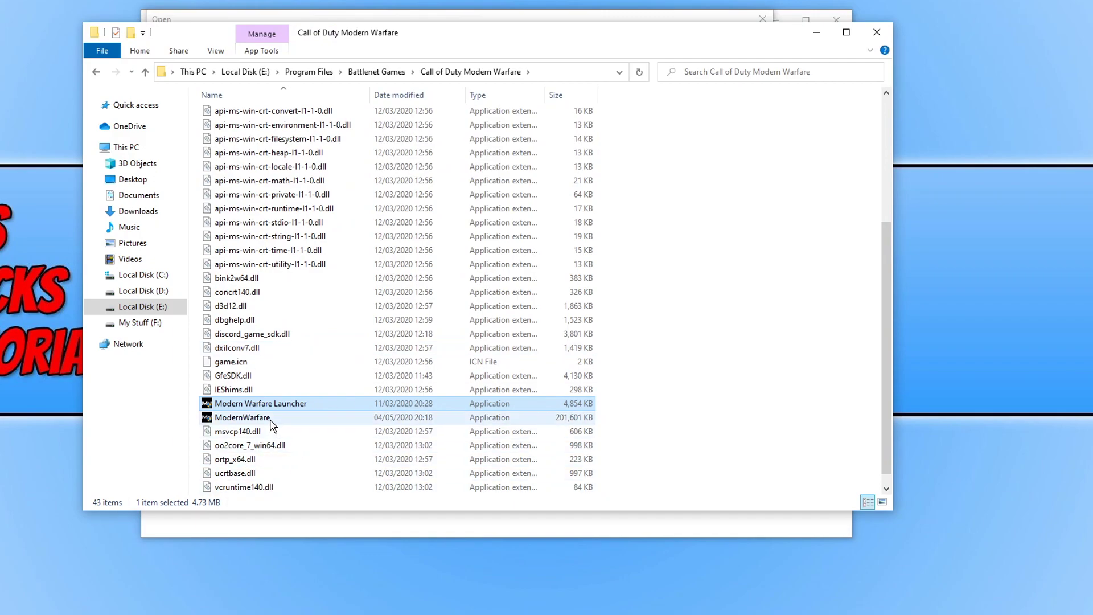
{"action": "left_click", "coordinate": [273, 419]}
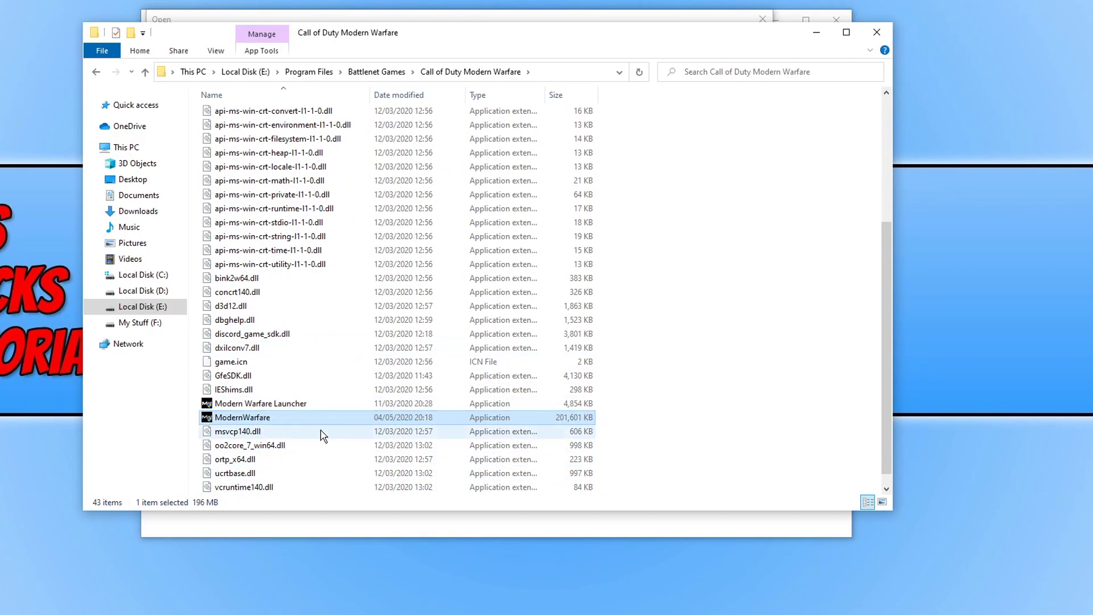
- Choose the Desktop ModernWarfare shortcut in the Browse dialog and add it to the list
{"action": "left_click", "coordinate": [816, 32]}
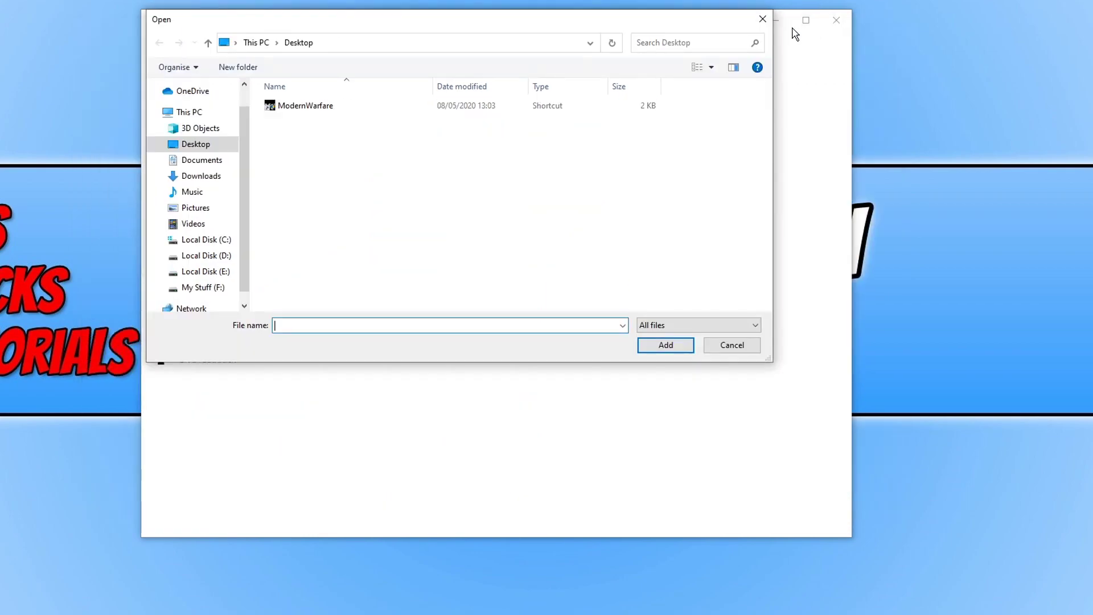
{"action": "left_click", "coordinate": [308, 106]}
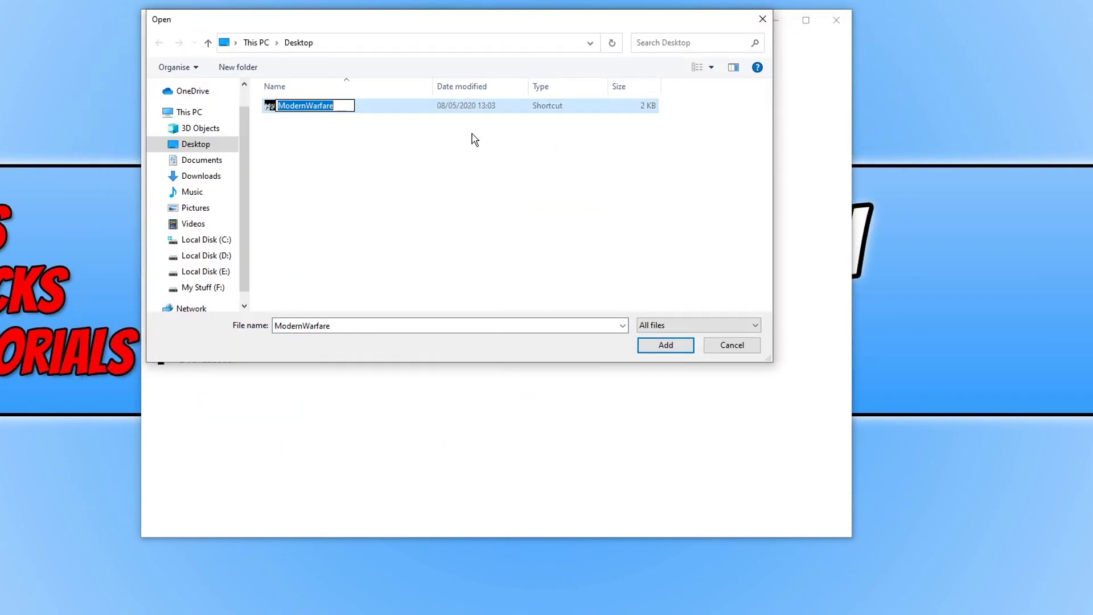
{"action": "left_click", "coordinate": [395, 107]}
{"action": "left_click", "coordinate": [665, 346]}
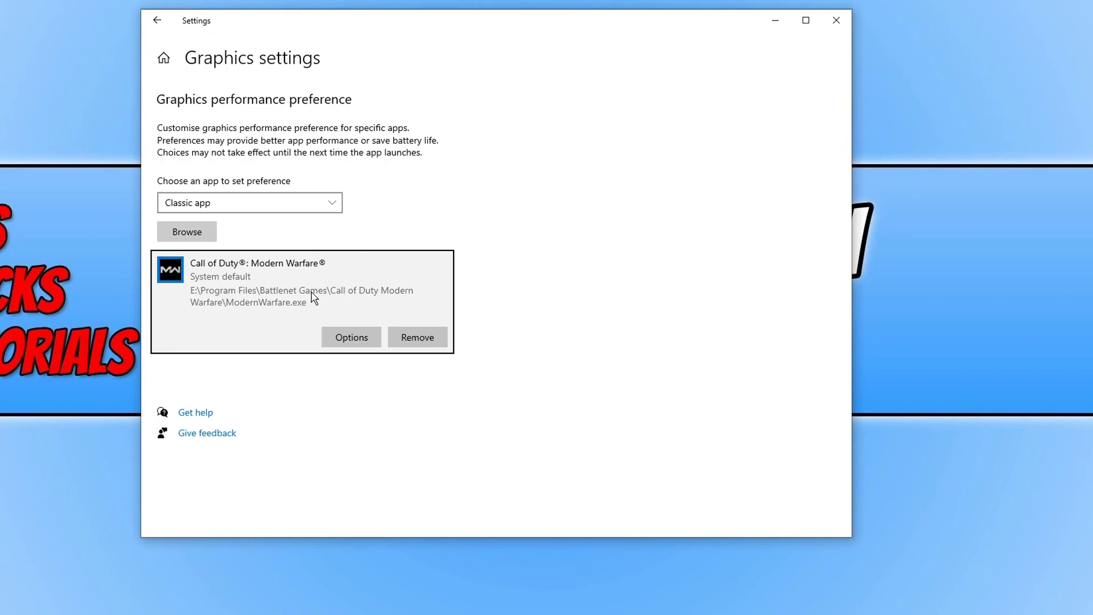
- Set Call of Duty: Modern Warfare's graphics preference to High performance and save it
{"action": "left_click", "coordinate": [362, 337]}
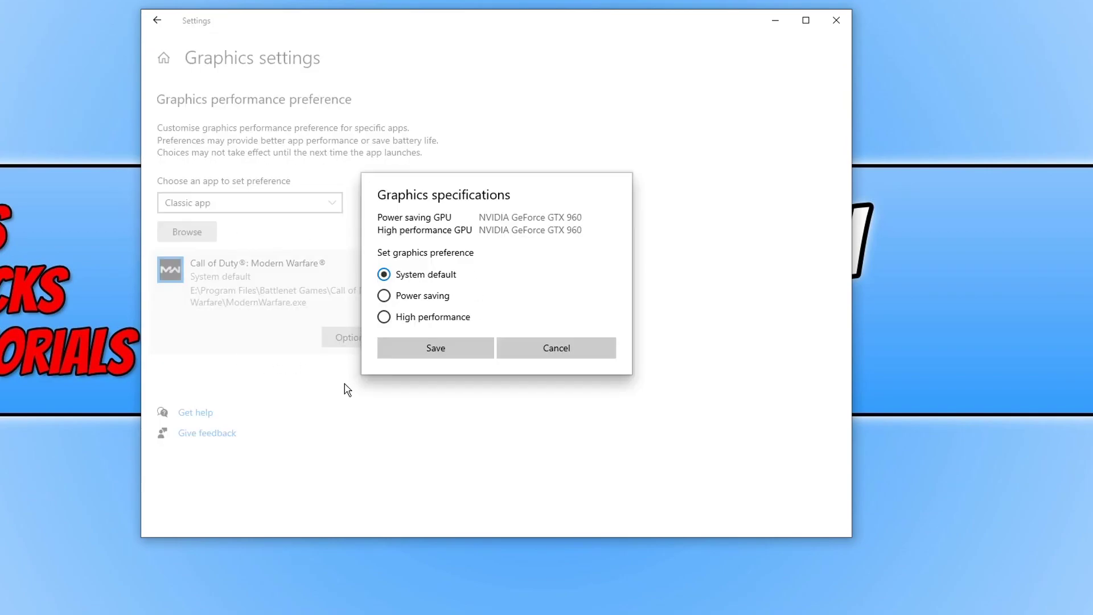
{"action": "left_click", "coordinate": [439, 324]}
{"action": "left_click", "coordinate": [459, 351]}
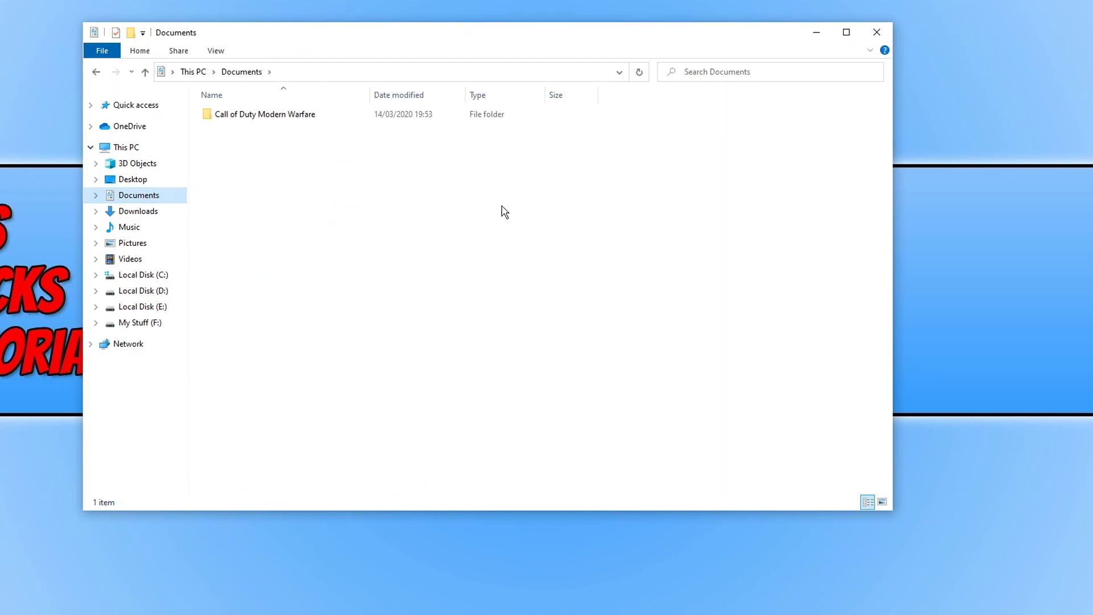
- Create a new folder named 'backup' inside Documents' Call of Duty Modern Warfare folder
{"action": "double_click", "coordinate": [300, 115]}
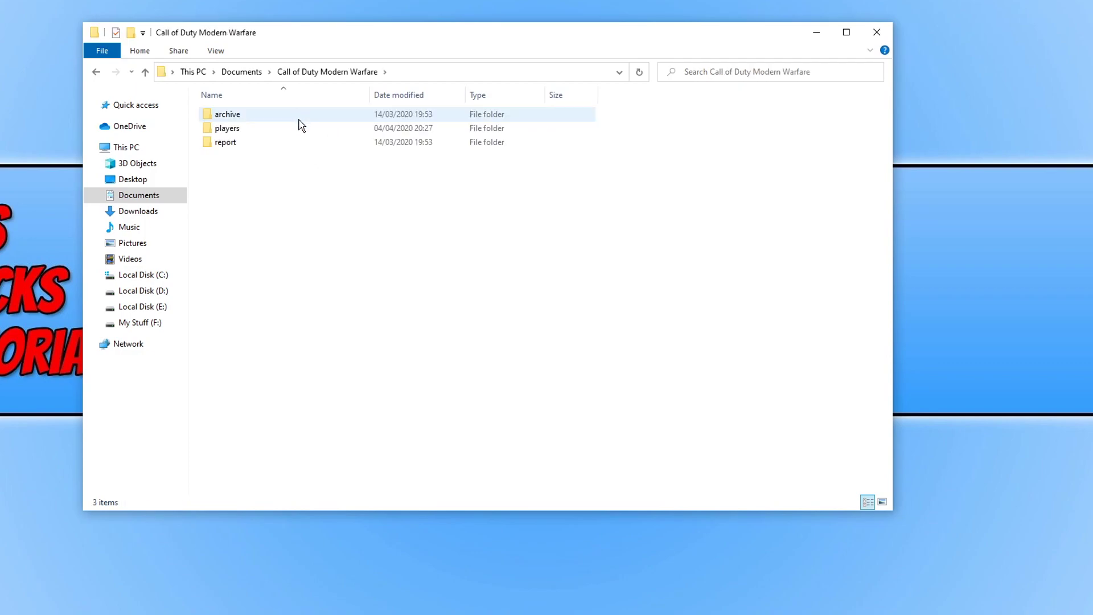
{"action": "right_click", "coordinate": [263, 226]}
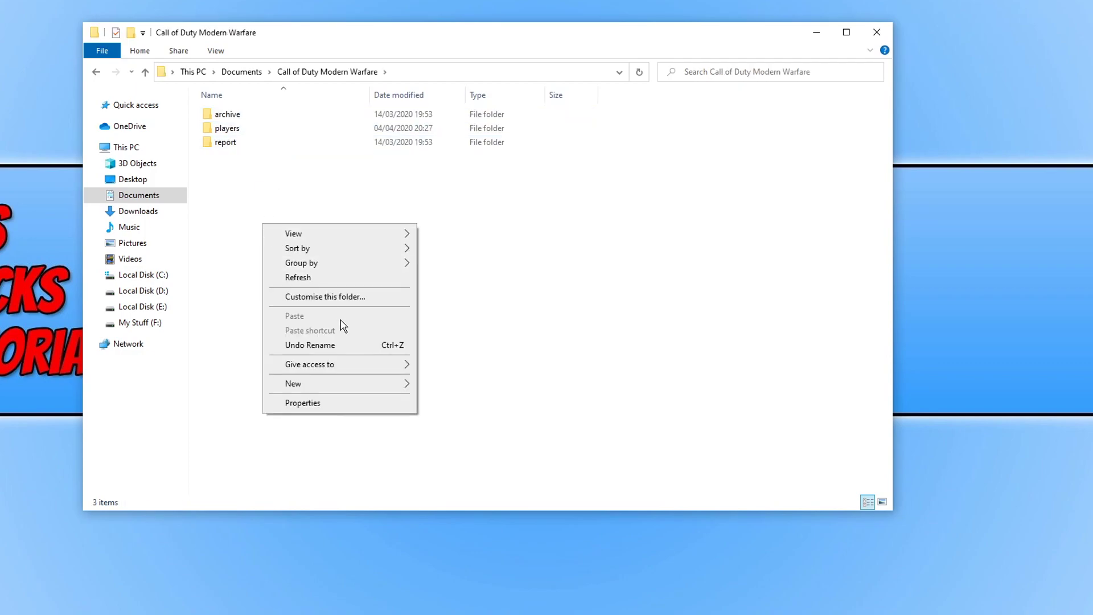
{"action": "mouse_move", "coordinate": [361, 385]}
{"action": "left_click", "coordinate": [443, 385]}
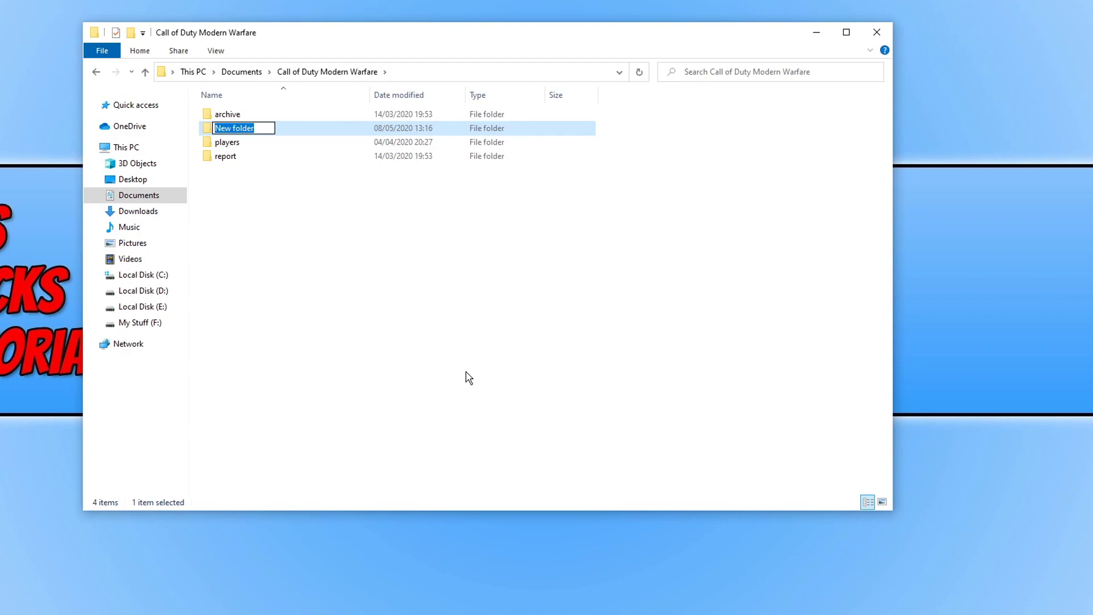
{"action": "type", "text": "backup"}
{"action": "key", "text": "Return"}
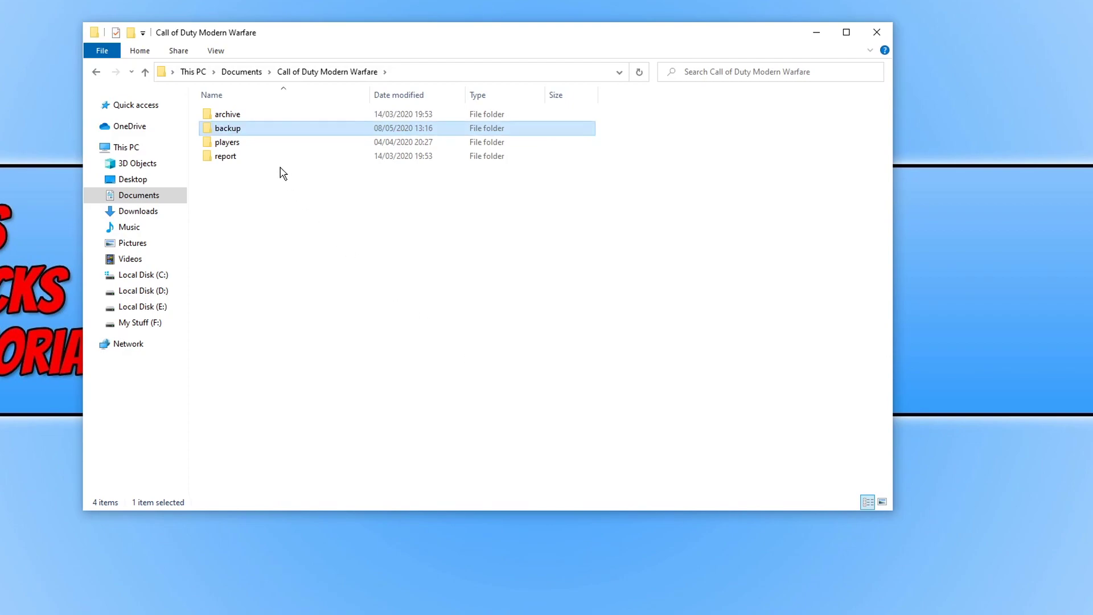
- Cut the players folder and paste it into the backup folder
{"action": "right_click", "coordinate": [231, 148]}
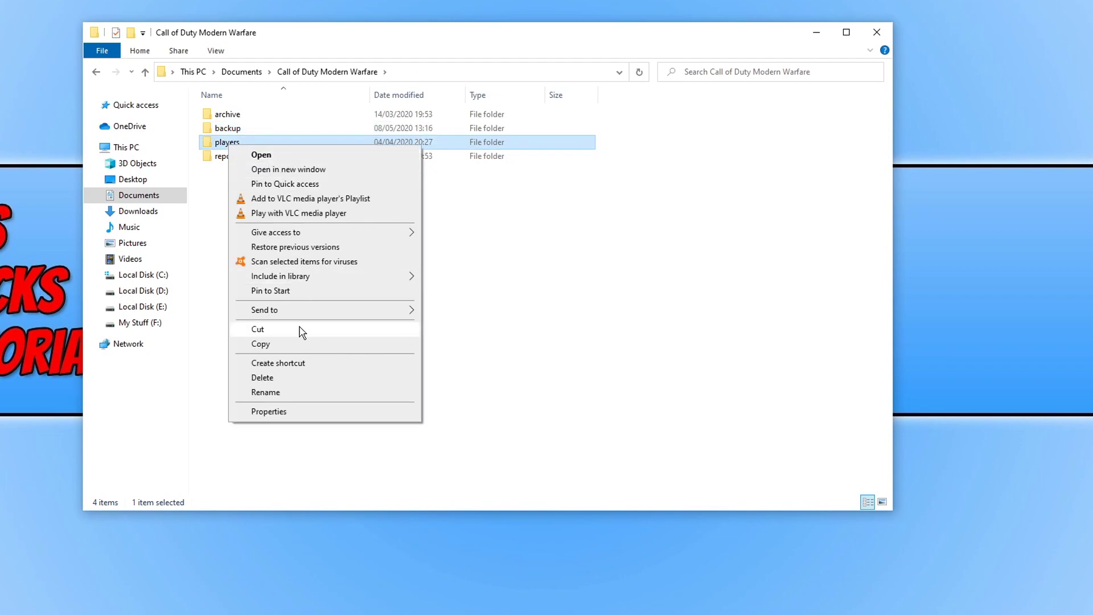
{"action": "left_click", "coordinate": [302, 330]}
{"action": "double_click", "coordinate": [242, 129]}
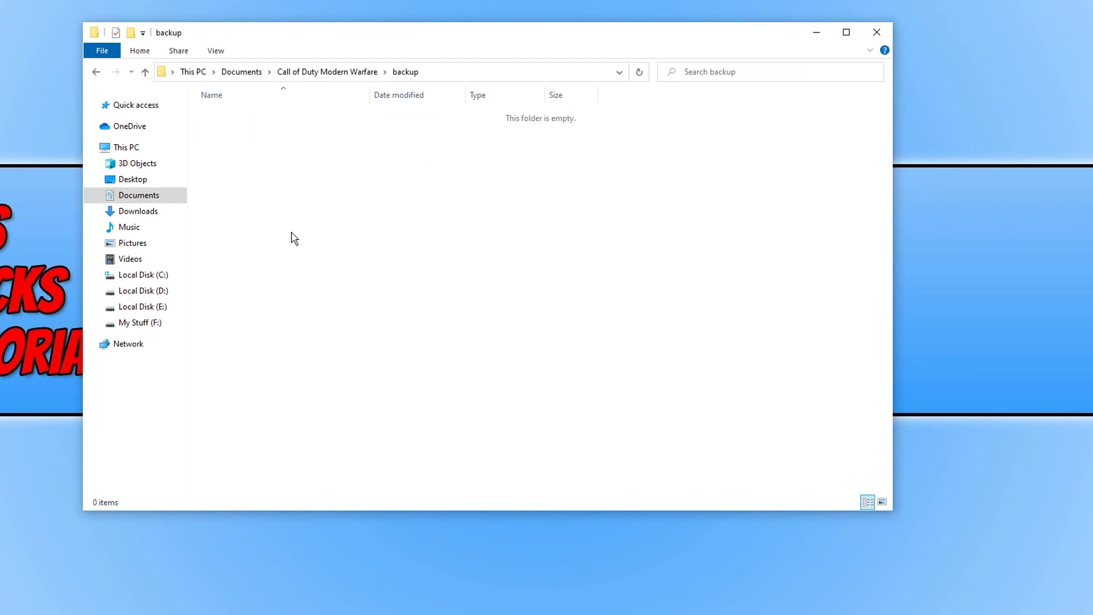
{"action": "right_click", "coordinate": [291, 199]}
{"action": "left_click", "coordinate": [340, 290]}
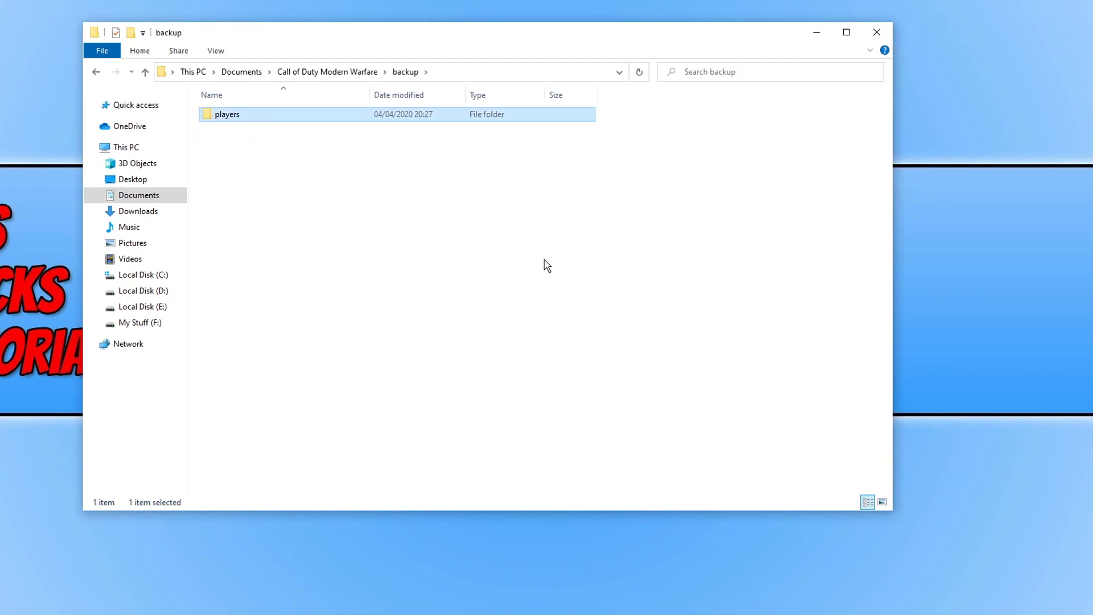
{"action": "left_click", "coordinate": [360, 72]}
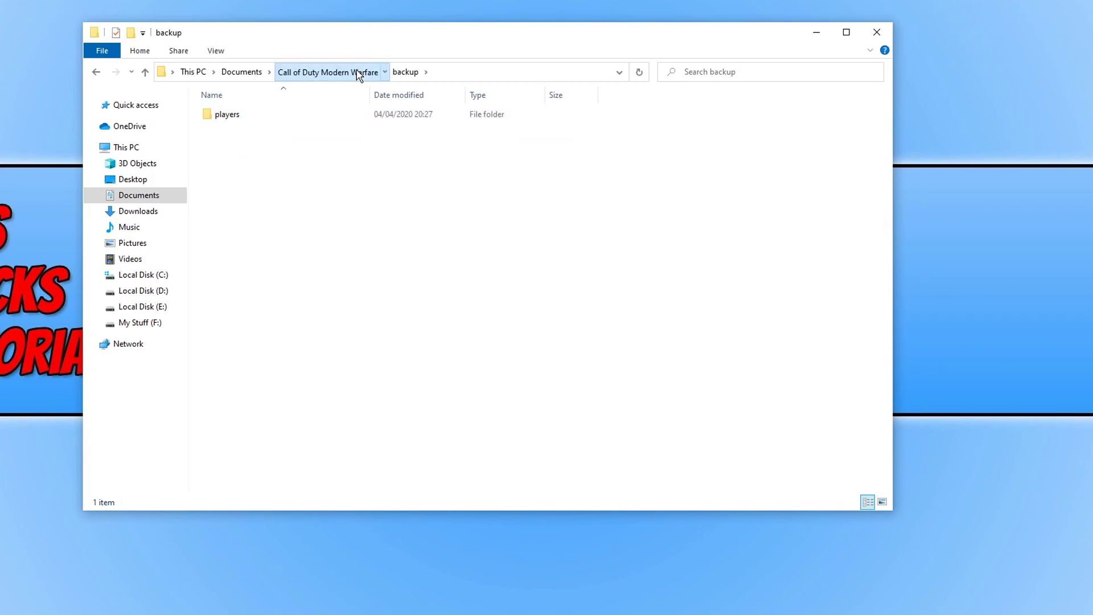
{"action": "left_click", "coordinate": [505, 357]}
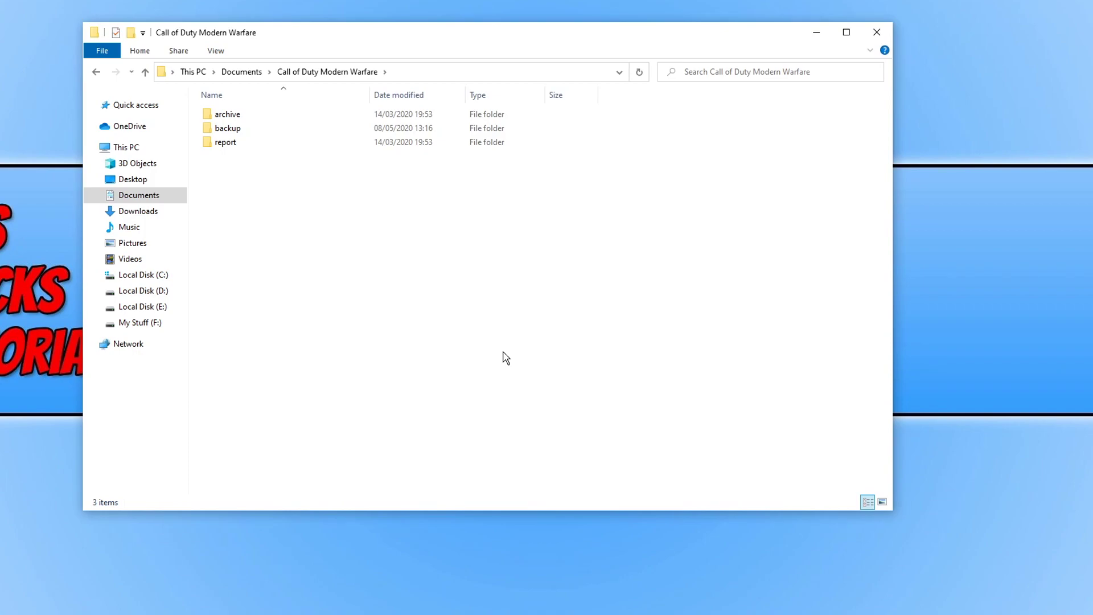
- Cut players from the backup folder and paste it back into Call of Duty Modern Warfare
{"action": "mouse_move", "coordinate": [251, 197]}
{"action": "left_mouse_down"}
{"action": "mouse_move", "coordinate": [340, 227]}
{"action": "mouse_move", "coordinate": [253, 198]}
{"action": "left_mouse_up"}
{"action": "left_click_drag", "start_coordinate": [222, 154], "coordinate": [361, 227]}
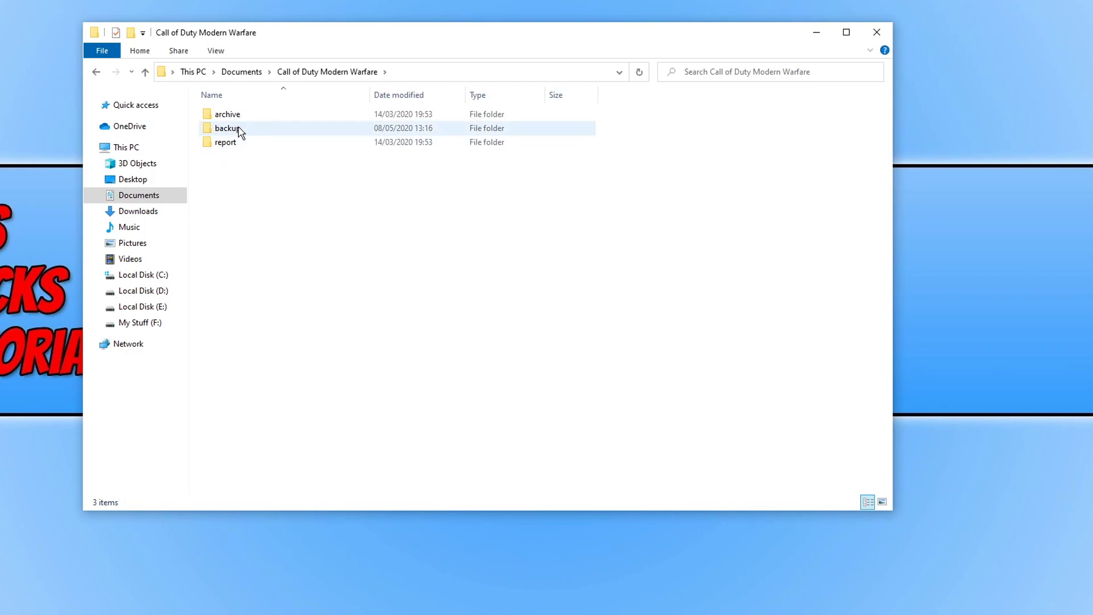
{"action": "double_click", "coordinate": [240, 130]}
{"action": "left_click", "coordinate": [296, 114]}
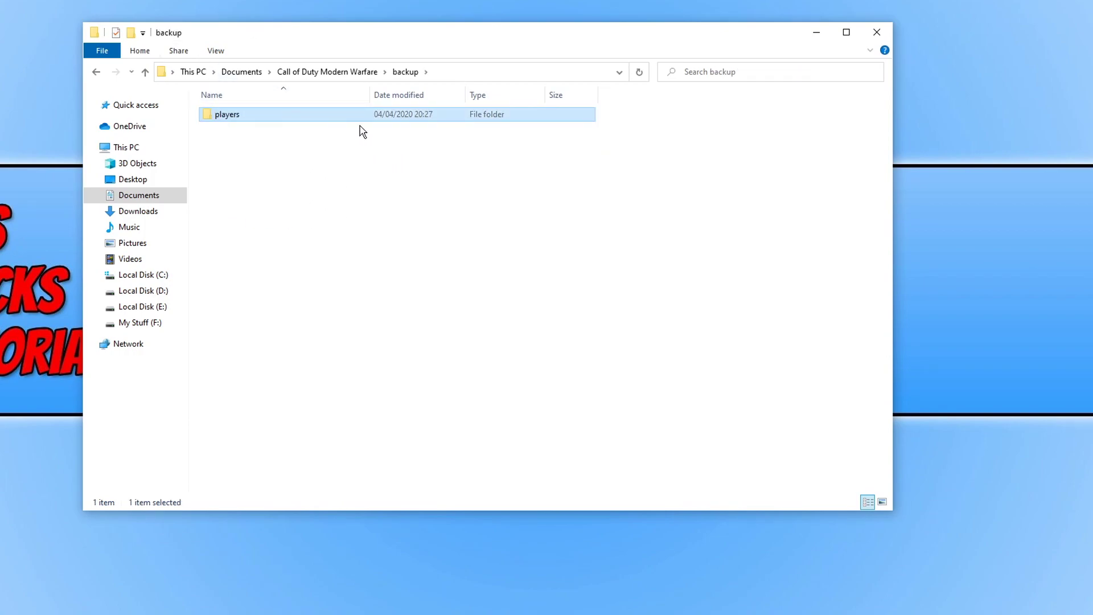
{"action": "right_click", "coordinate": [251, 117]}
{"action": "left_click", "coordinate": [319, 309]}
{"action": "left_click", "coordinate": [364, 72]}
{"action": "right_click", "coordinate": [268, 272]}
{"action": "left_click", "coordinate": [360, 367]}
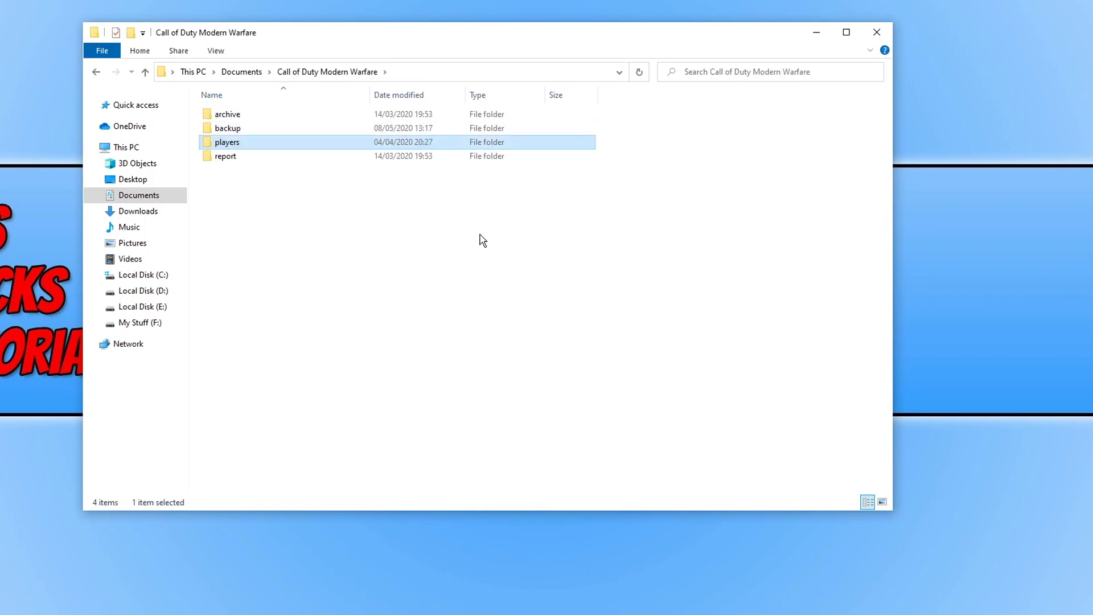
{"action": "left_click", "coordinate": [497, 269]}
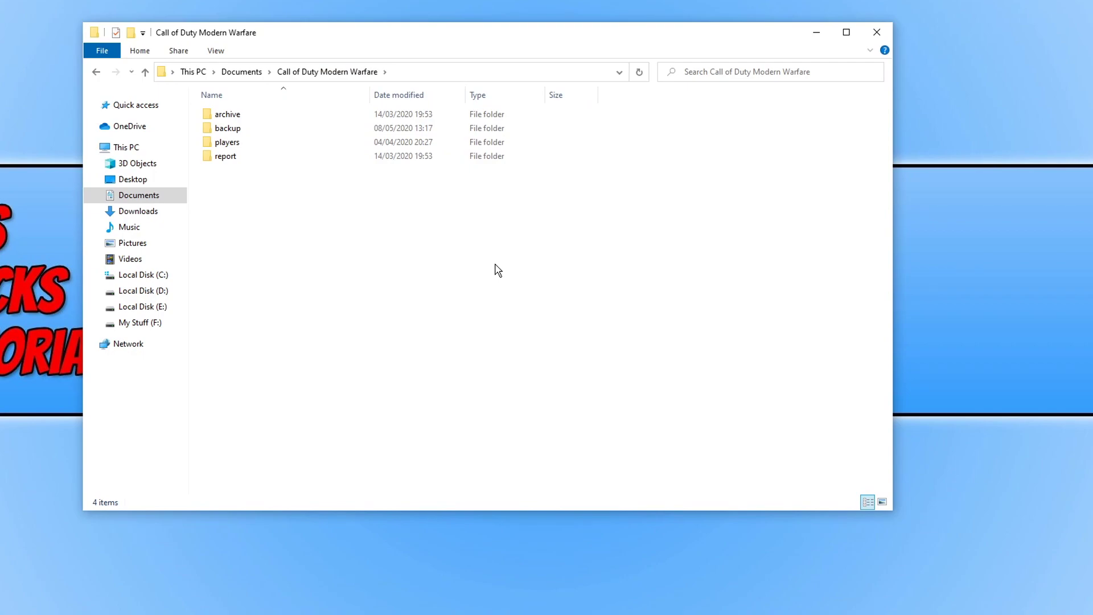